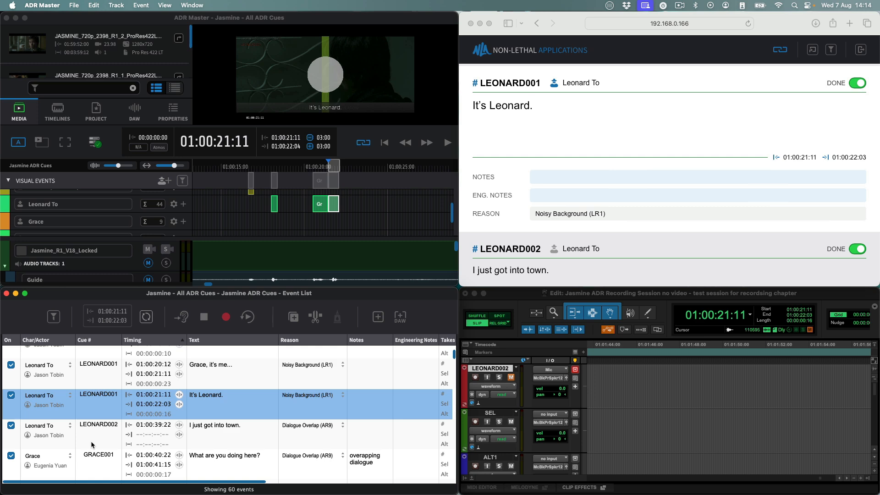
Step: Rehearse cue LEONARD011, then open the CueLink settings showing the server running on port 8989
key("Up")
key("Up")
key("Up")
key("Down")
key("Down")
key("Down")
key("Down")
key("Down")
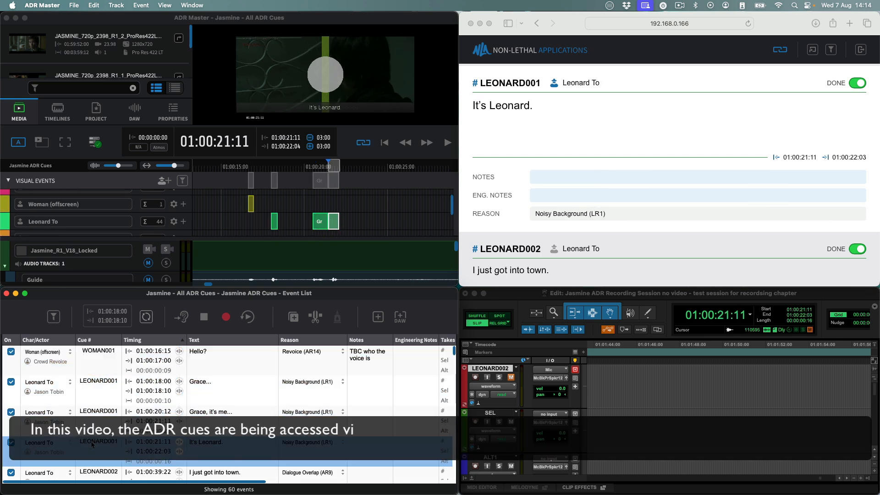
key("Down")
key("Down")
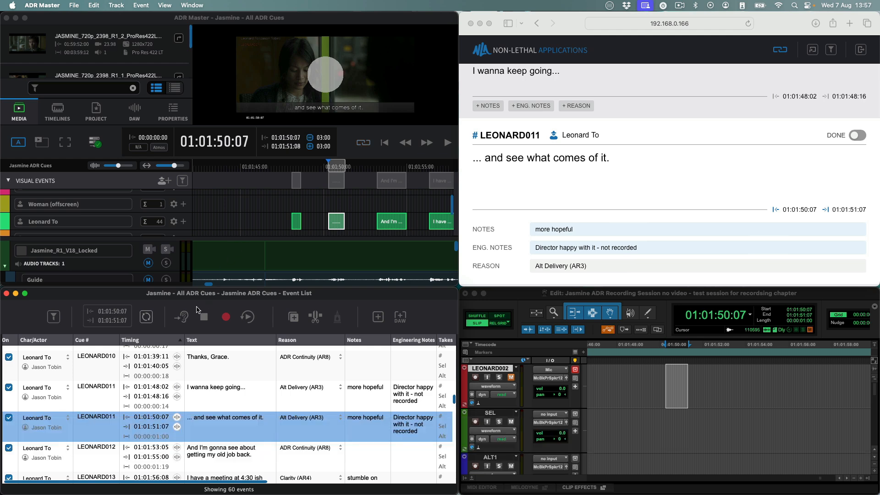
left_click(183, 317)
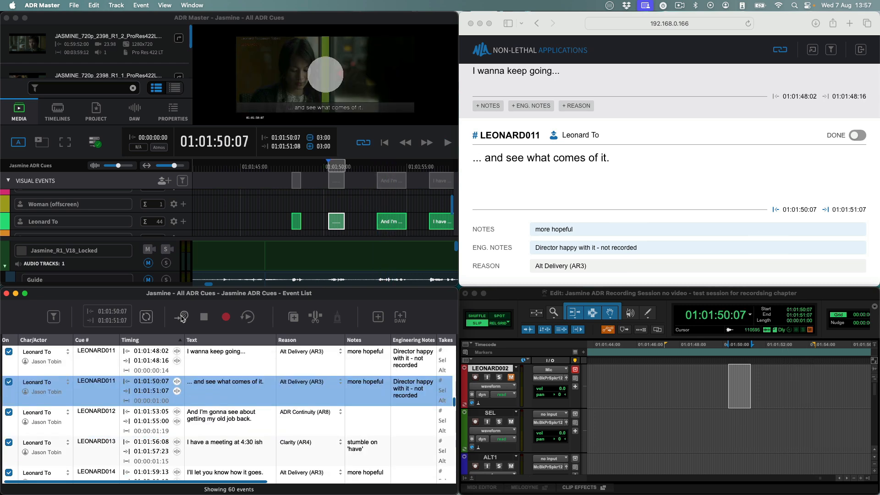
left_click(96, 143)
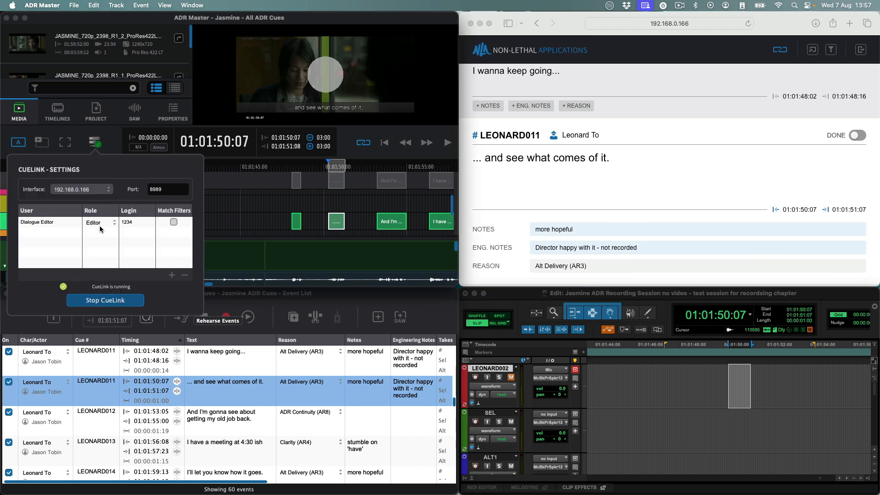
Step: In the browser, change 'comes' to 'will come' in cue LEONARD011's line and confirm it
left_click(115, 138)
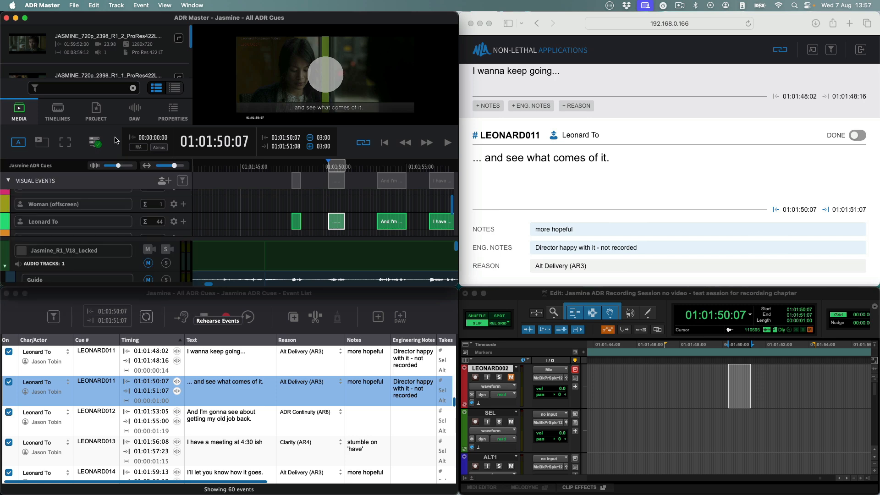
double_click(568, 164)
type("will come")
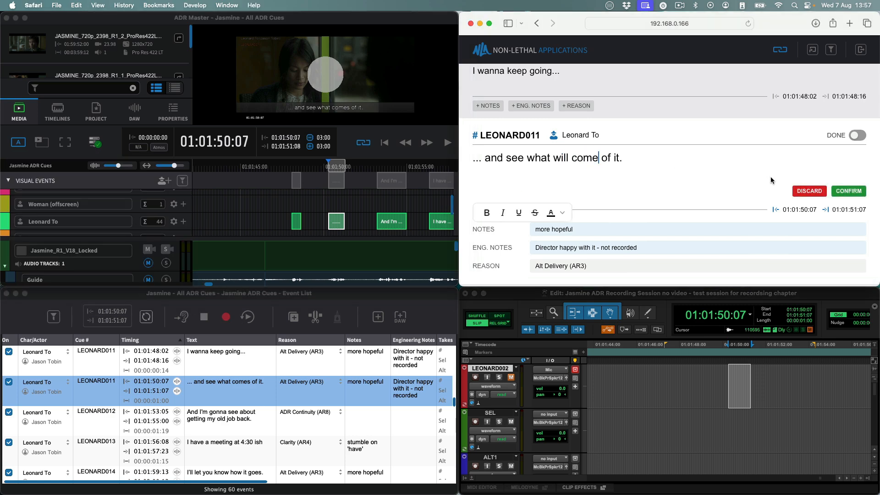
left_click(842, 190)
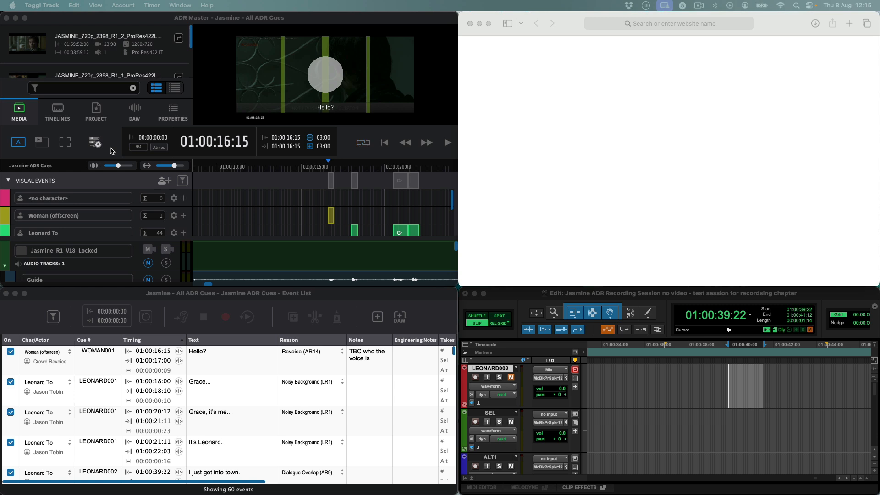
Step: Open the CueLink settings, showing interface 192.168.0.166, port 8989 and the server stopped
left_click(97, 145)
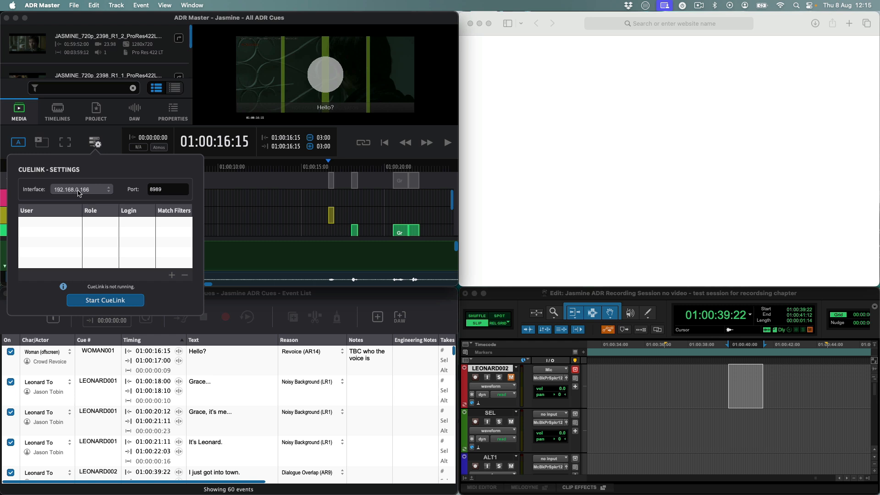
left_click(74, 194)
left_click(77, 202)
left_click_drag(163, 192, 93, 181)
type("8989")
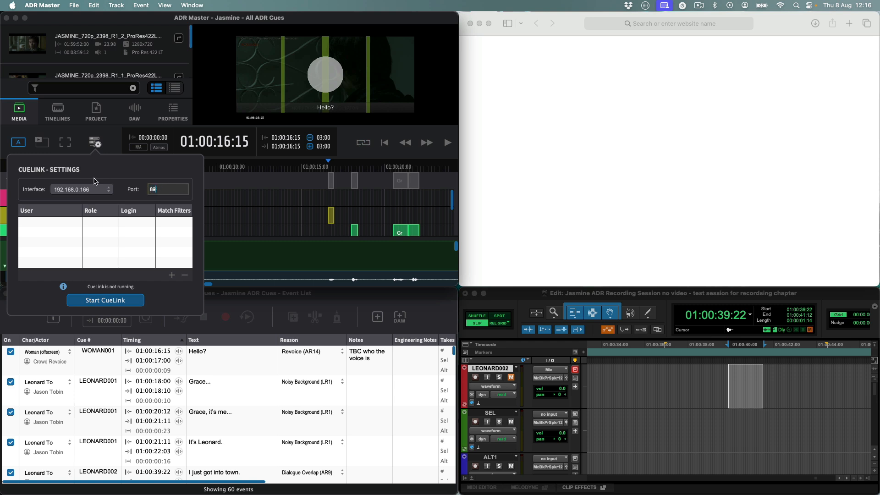
key("Return")
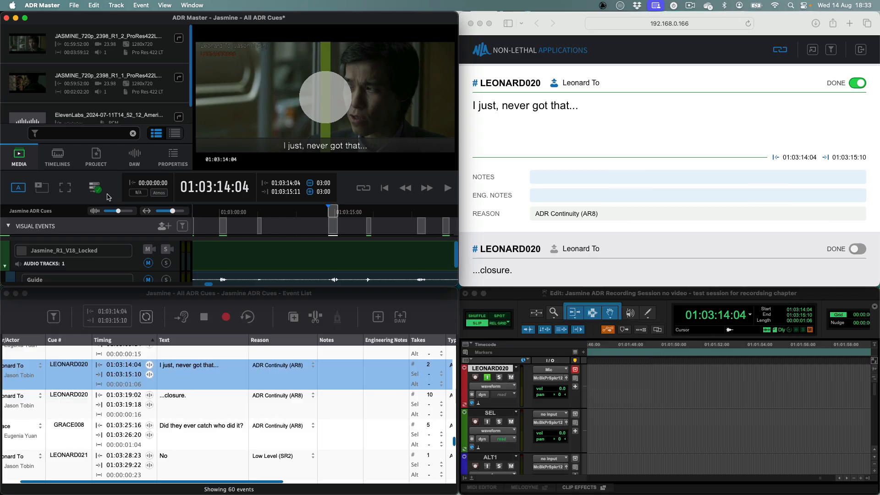
Step: Add a new Viewer user with its own generated login code in the CueLink settings
left_click(99, 189)
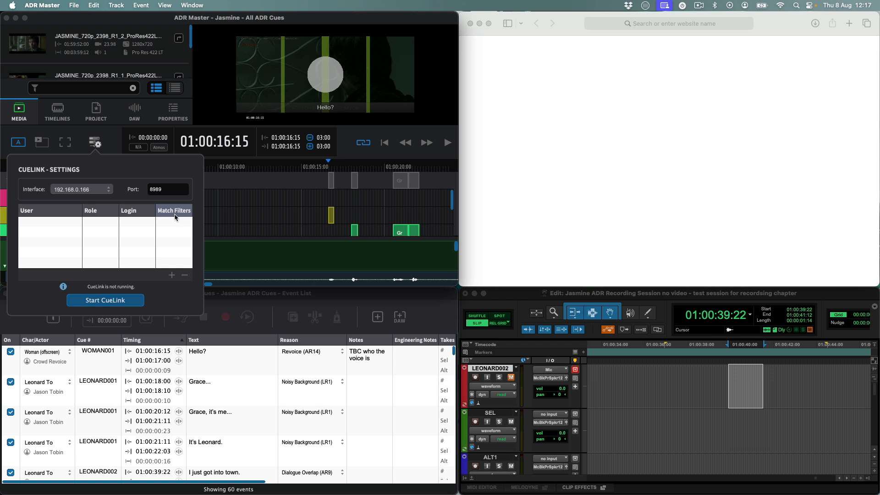
left_click(172, 277)
left_click(172, 275)
left_click(172, 275)
left_click(172, 275)
left_click(172, 275)
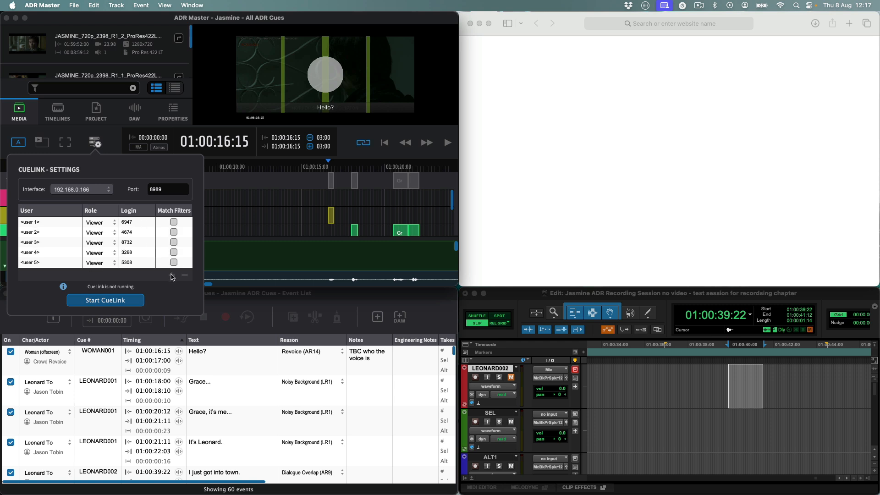
scroll(136, 248, "down", 2)
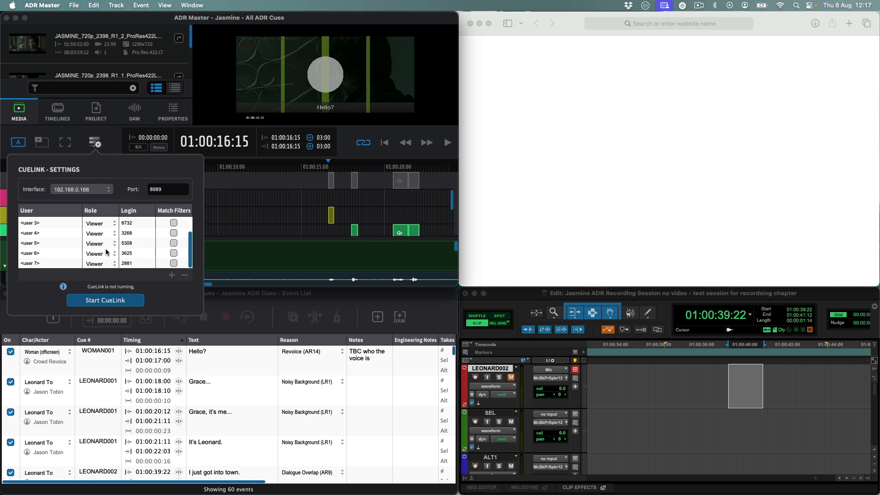
left_click(52, 263)
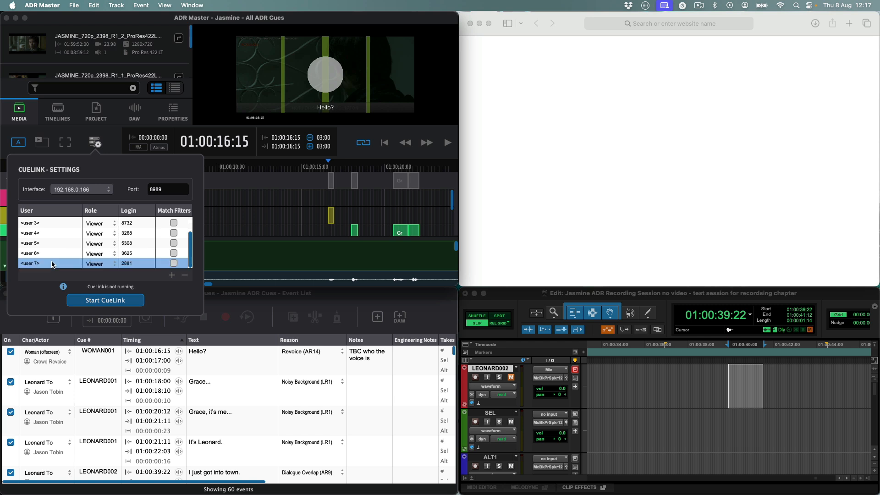
key("Delete")
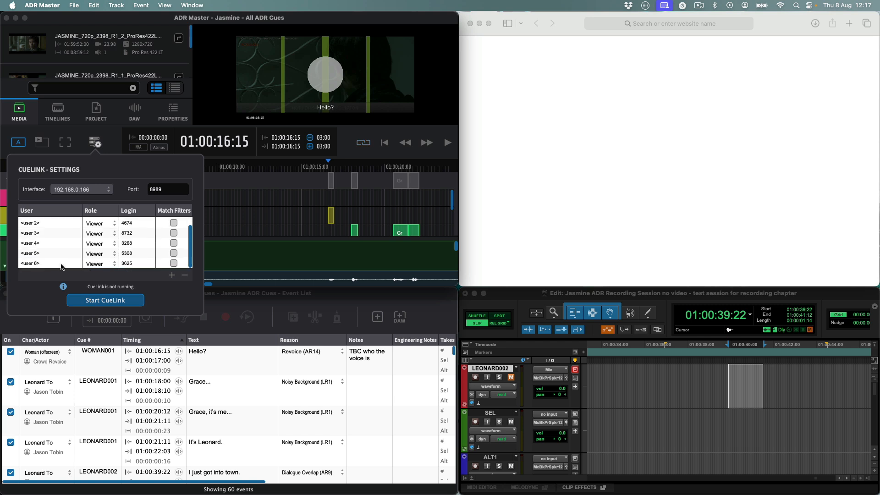
left_click(51, 264)
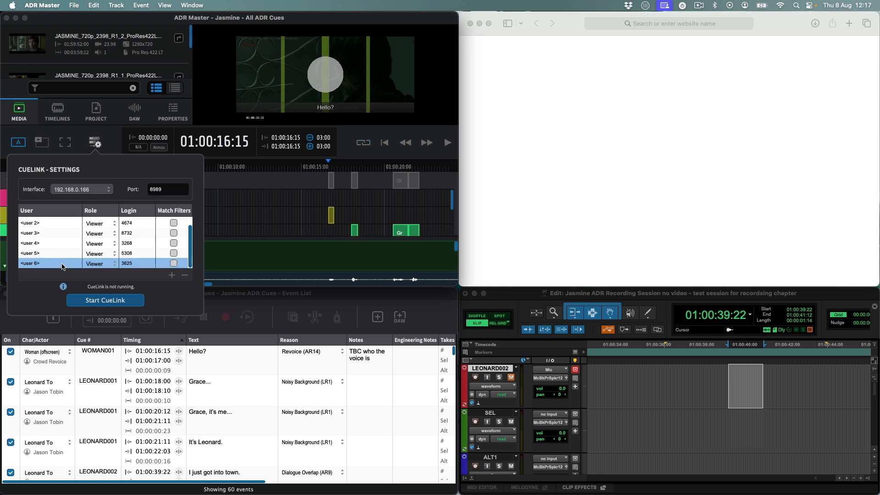
left_click(186, 277)
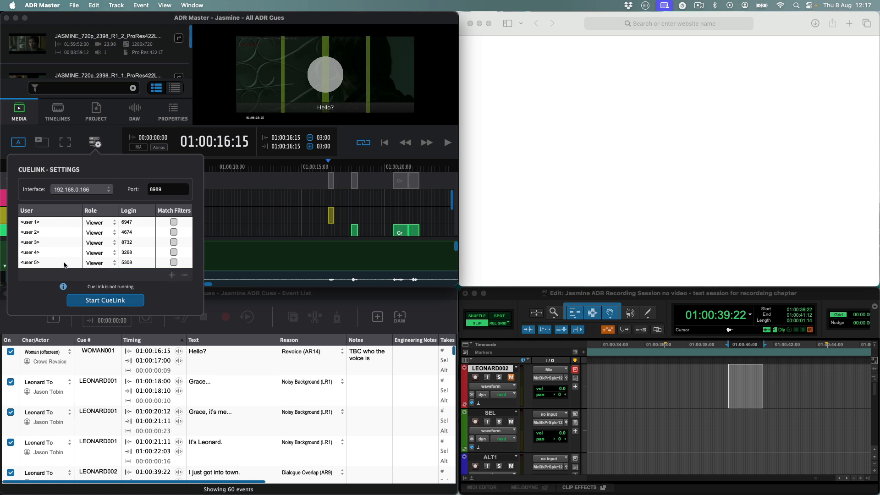
left_click(40, 265)
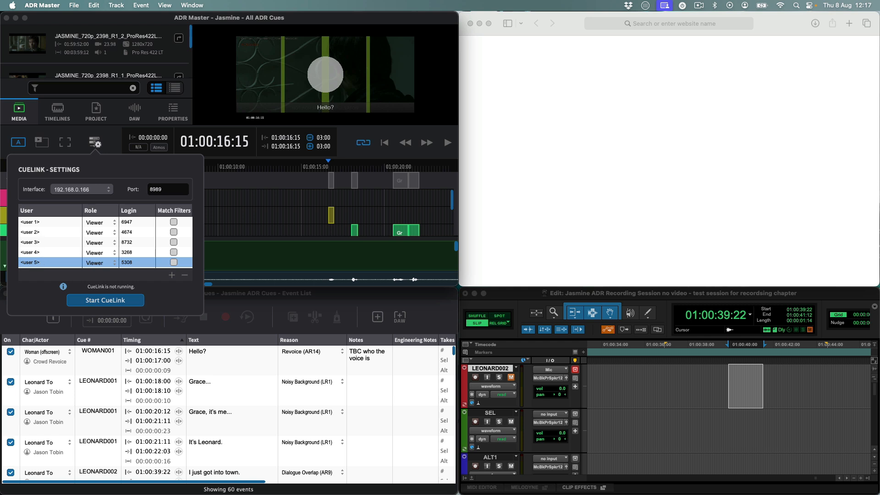
left_click(40, 233, "shift")
left_click(186, 276)
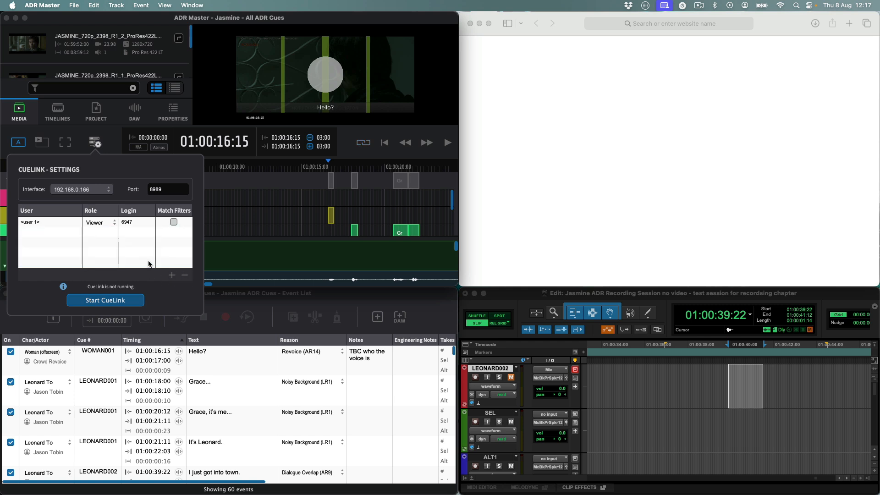
Step: Rename the first CueLink user from <user 1> to 'Dialogue Editor'
double_click(36, 223)
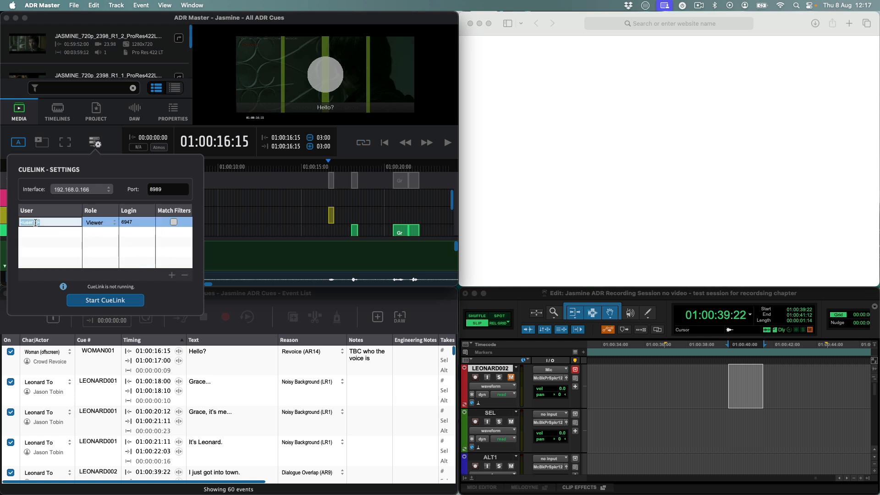
type("Dialogue Ed")
type("r")
key("Return")
left_click(101, 224)
Step: Give the Dialogue Editor user the Editor role
left_click(99, 226)
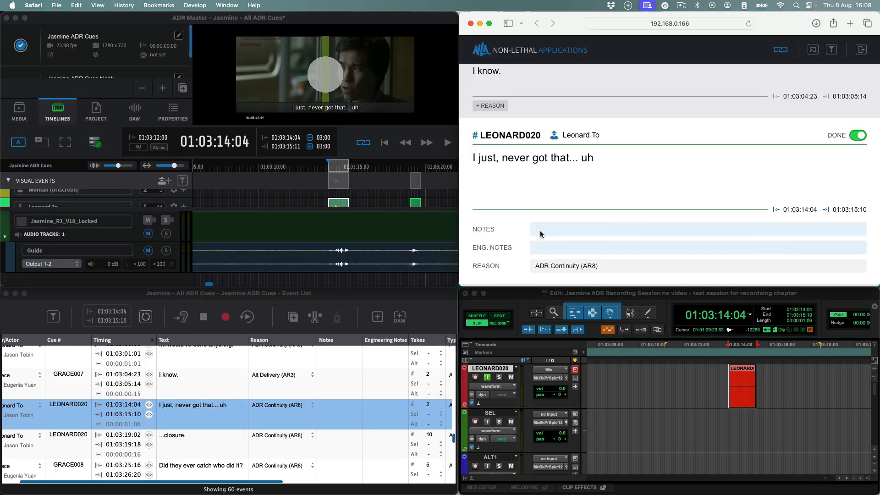
left_click(583, 230)
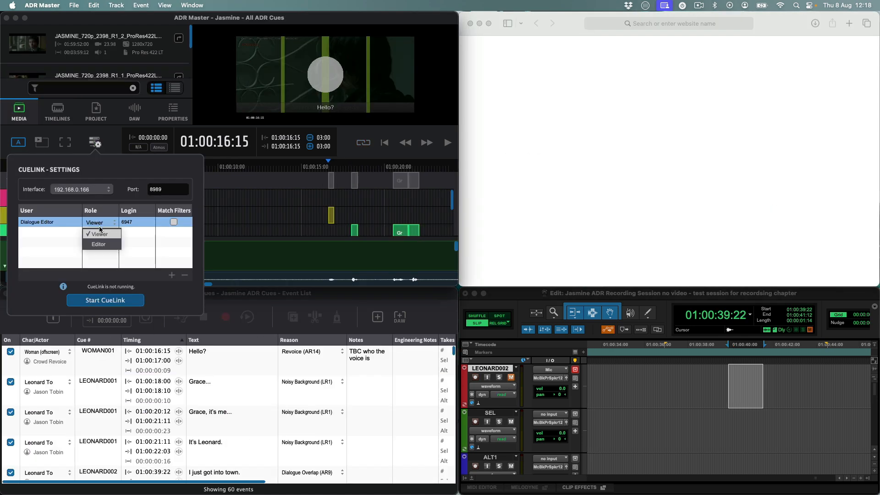
left_click(99, 223)
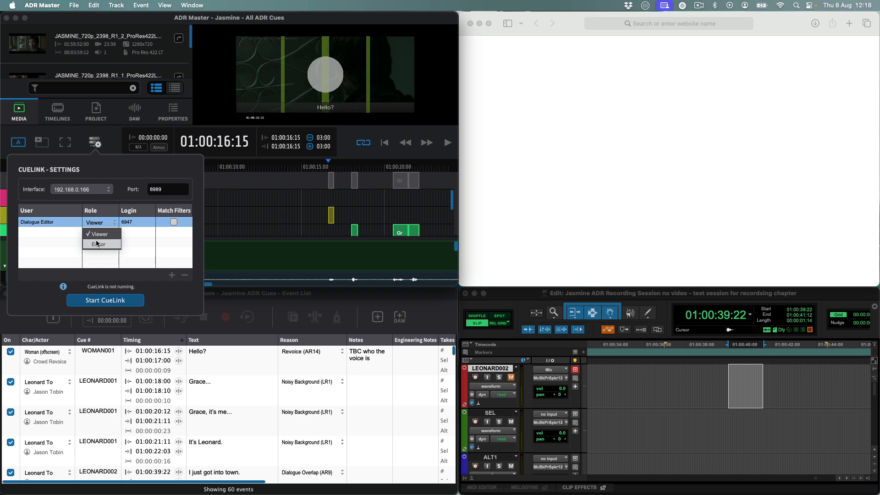
left_click(96, 243)
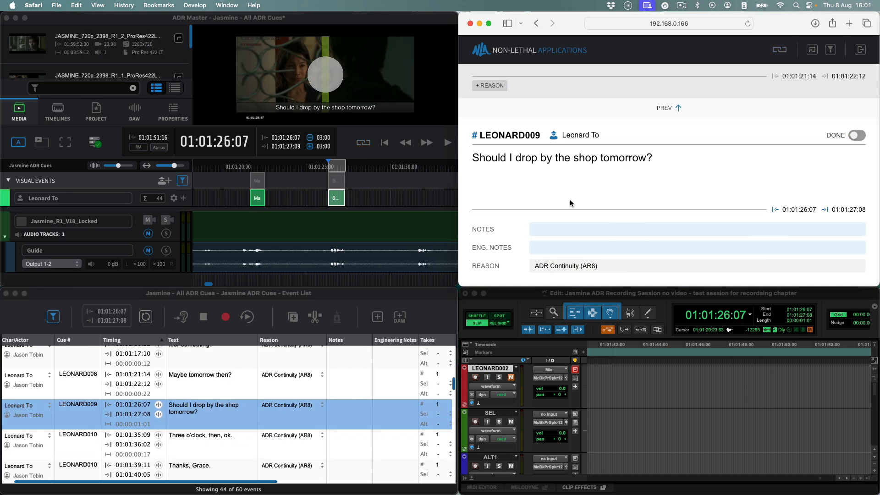
Step: Add the note 'line changed' to cue LEONARD009 and enter a new login code for the user
left_click(572, 229)
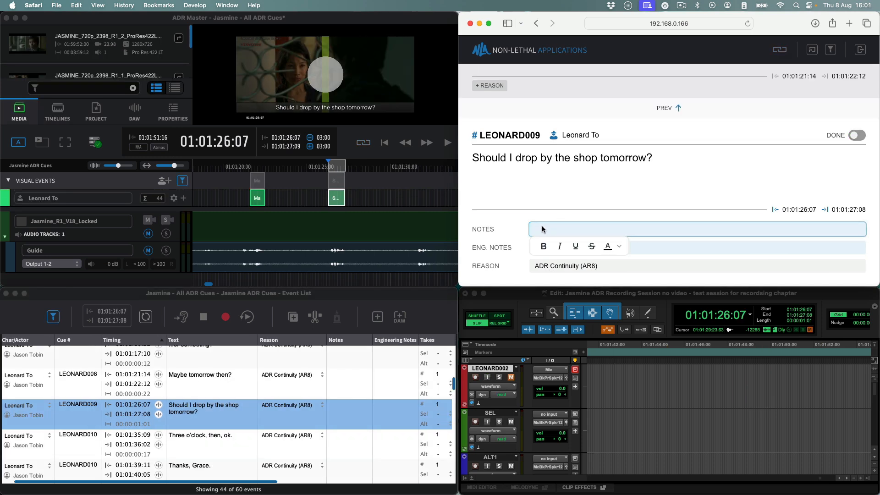
type("line changed")
left_click(856, 229)
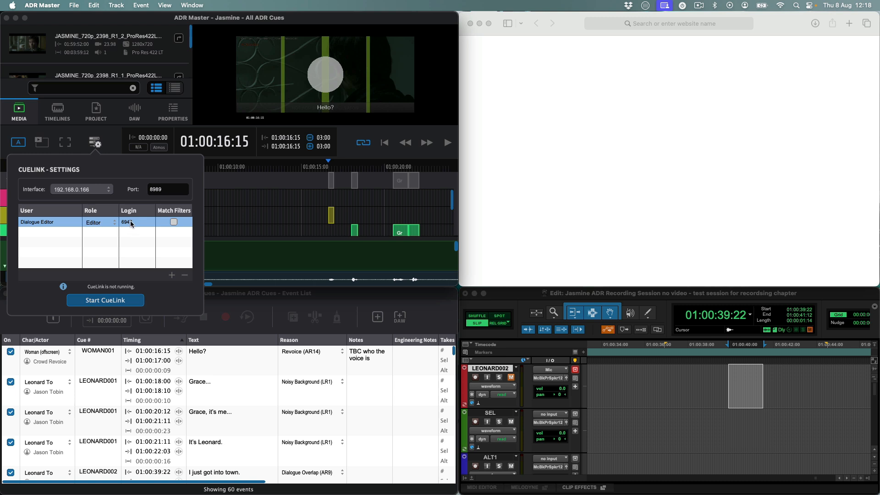
type("1234")
key("Return")
Step: Turn on Match Filters for Dialogue Editor and filter visual events to the character Leonard To
left_click(173, 222)
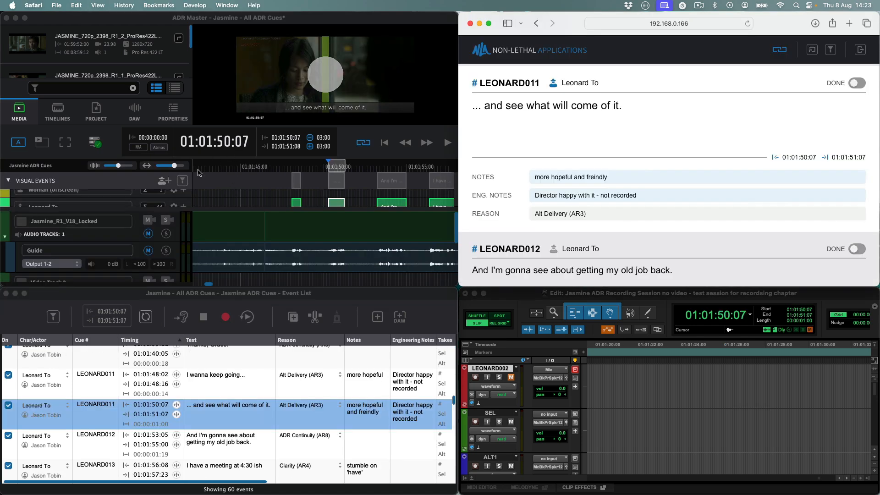
left_click(183, 182)
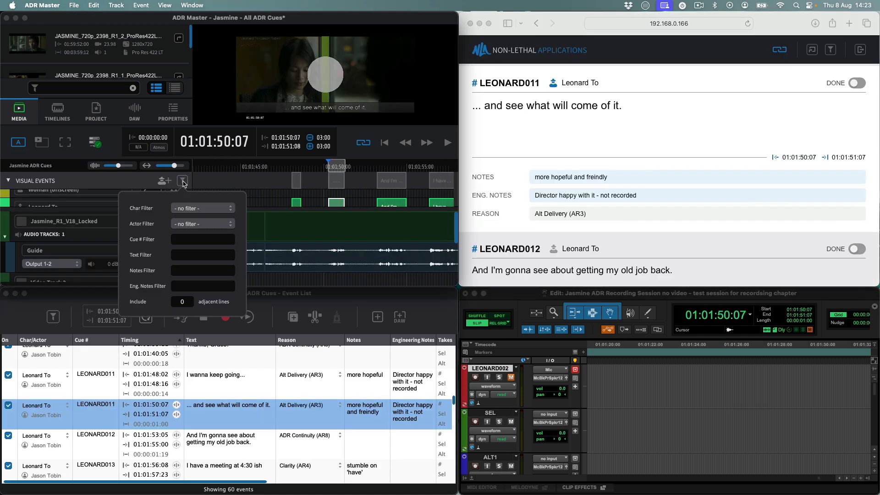
left_click(192, 210)
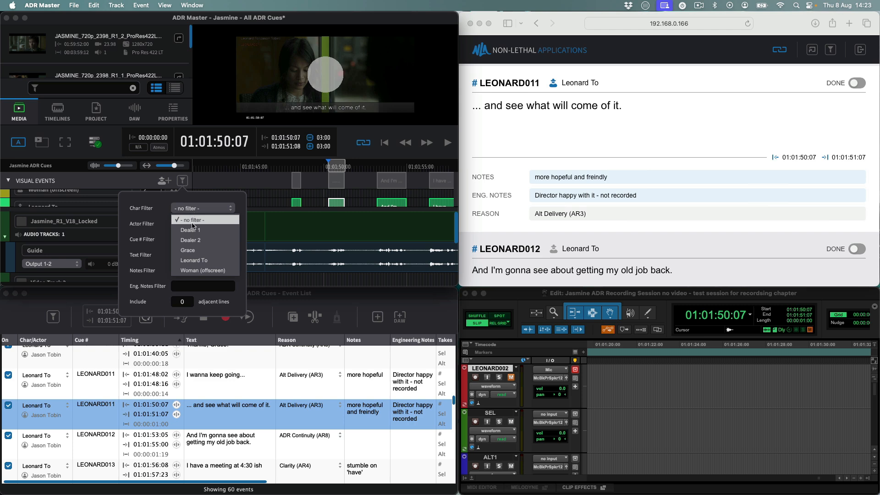
left_click(195, 261)
left_click(525, 183)
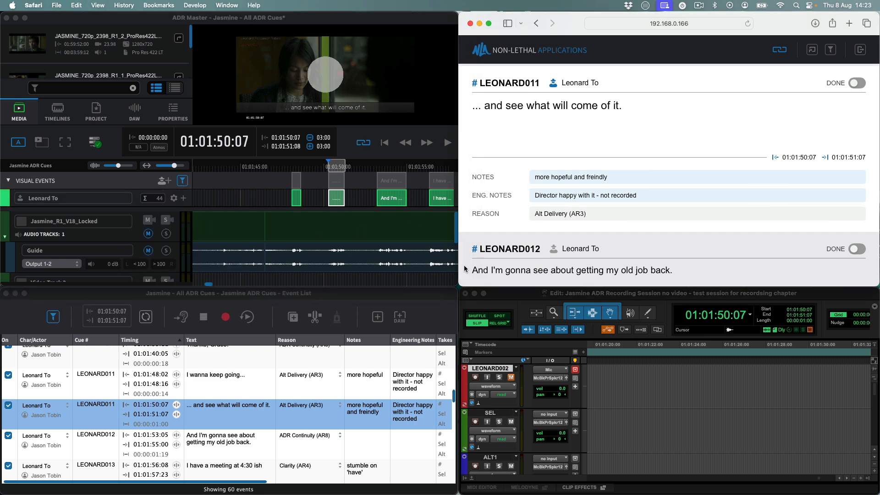
Step: Step through the filtered Leonard To cues, from LEONARD011 through LEONARD001, LEONARD003 and LEONARD007
left_click(93, 381)
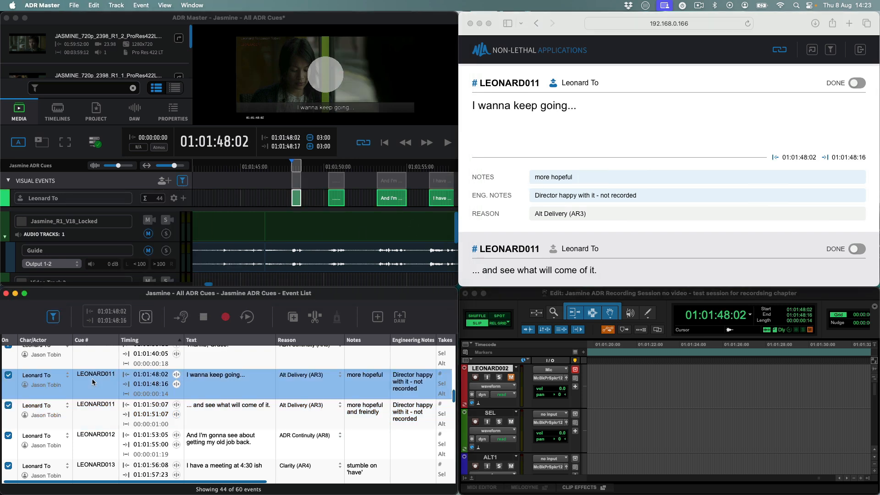
key("Up")
key("Up")
key("Up")
key("Up")
key("Up")
key("Up")
key("Down")
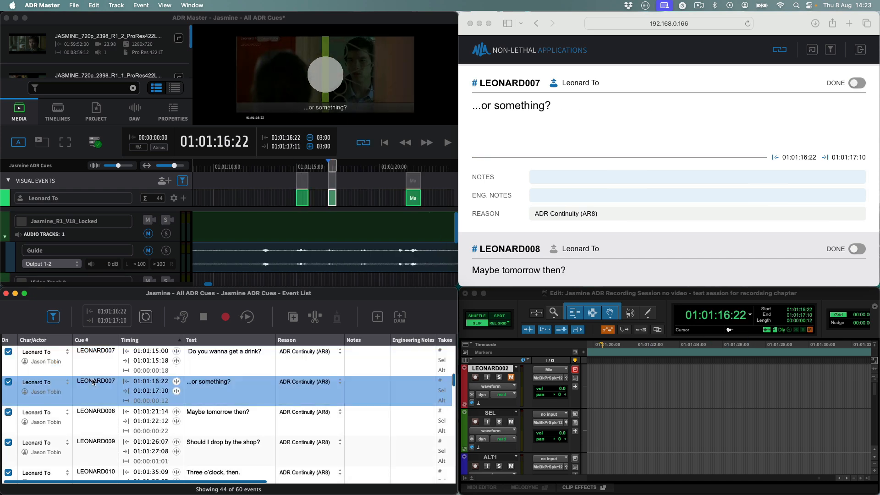
key("Down")
key("Down")
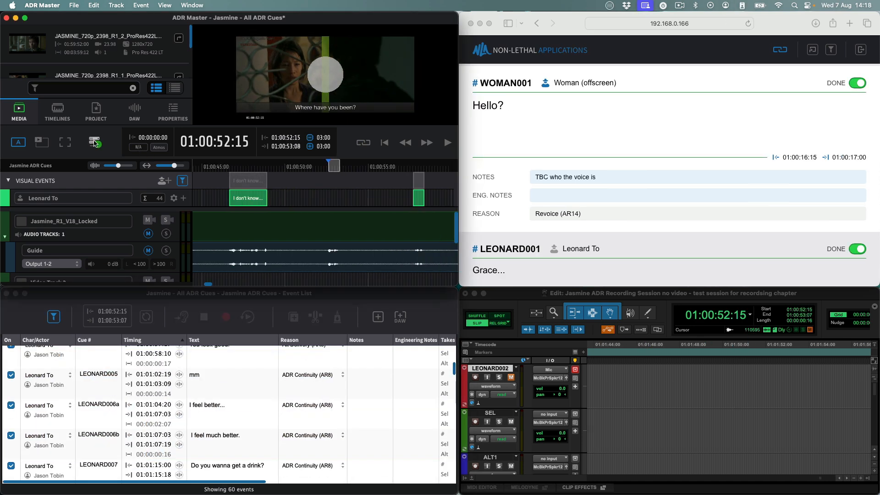
left_click(95, 143)
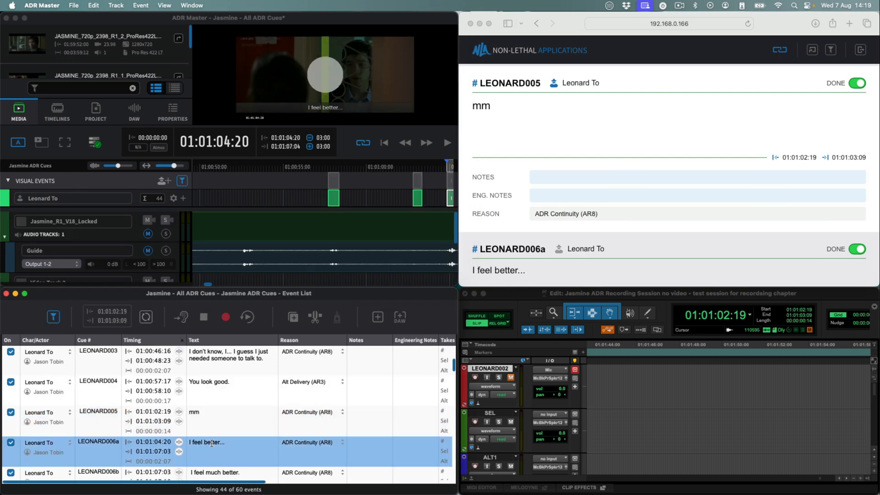
key("Up")
key("Up")
key("Up")
key("Up")
key("Up")
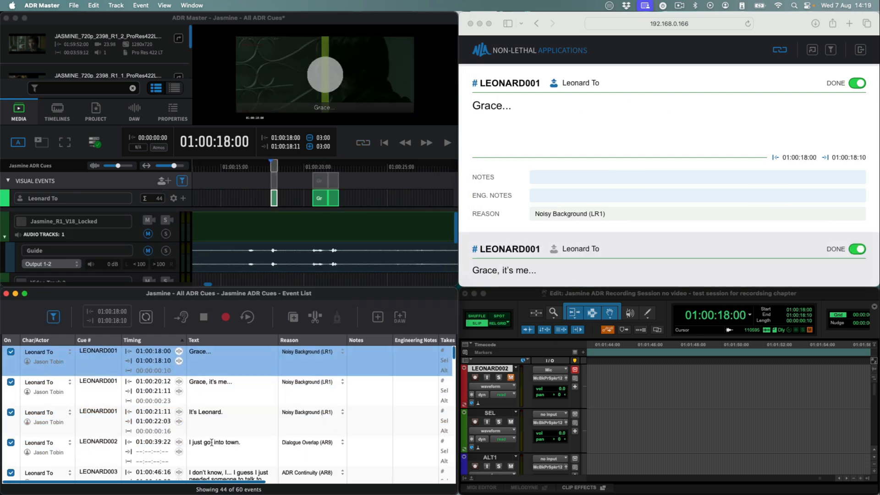
key("Down")
key("Down")
key("Down")
key("Down")
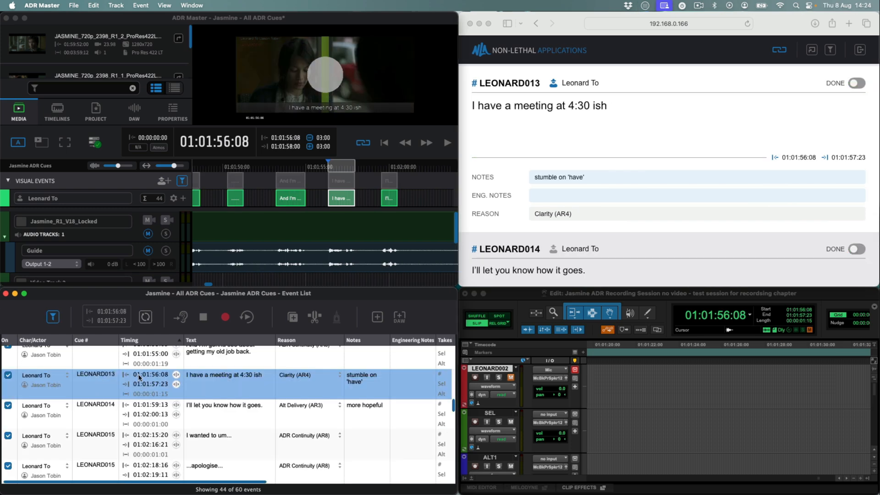
key("Up")
key("Up")
key("Up")
key("Up")
key("Up")
key("Up")
key("Up")
key("Up")
key("Up")
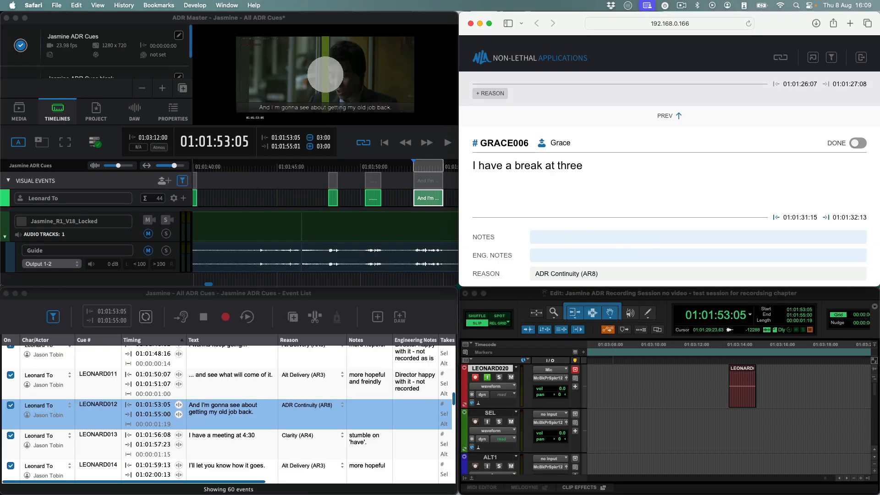
scroll(588, 175, "up", 5)
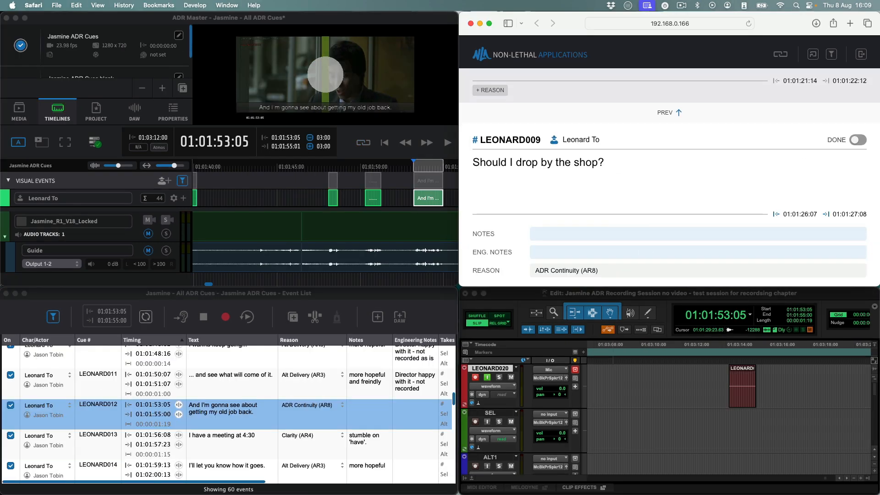
scroll(588, 174, "down", 4)
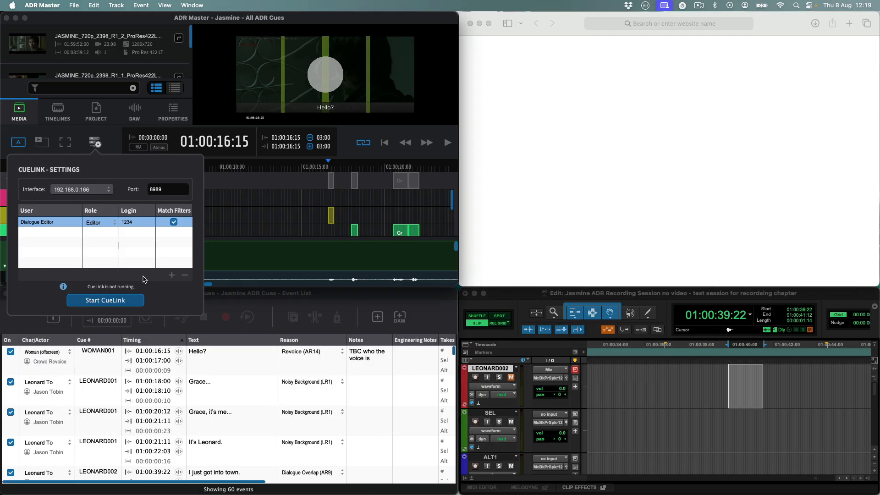
Step: Start CueLink so the browser at 192.168.0.166 follows to LEONARD011, then close the settings
left_click(115, 301)
left_click(119, 139)
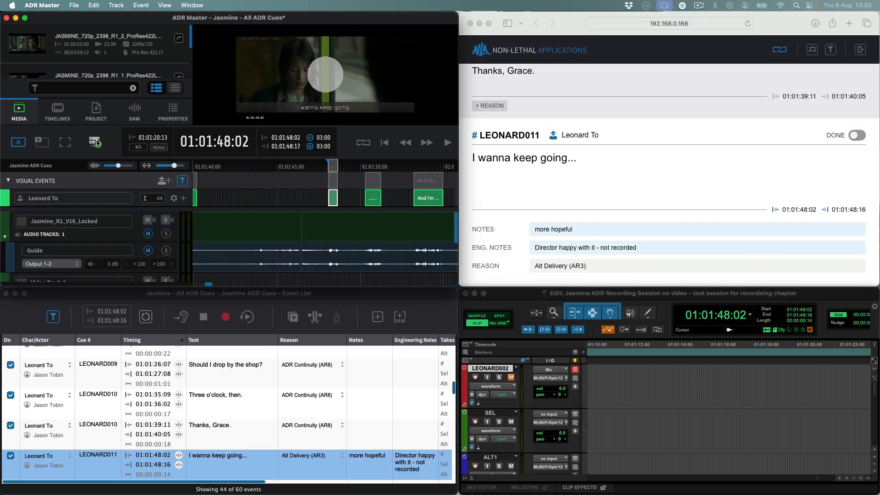
Step: Stop CueLink from its toolbar settings and close them, leaving the browser on LEONARD011
left_click(94, 142)
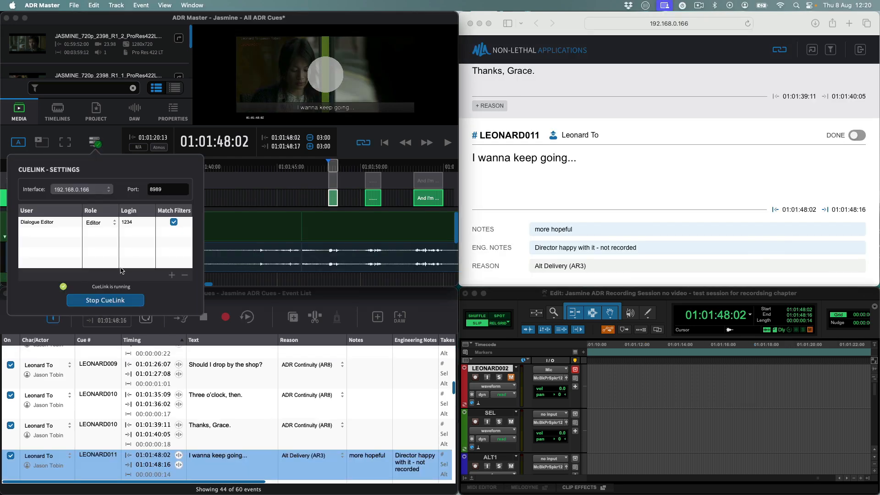
left_click(122, 303)
left_click(113, 145)
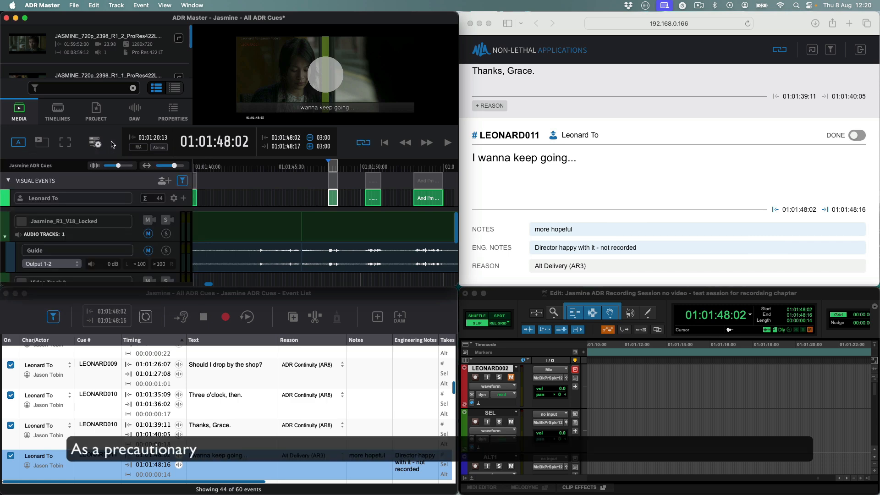